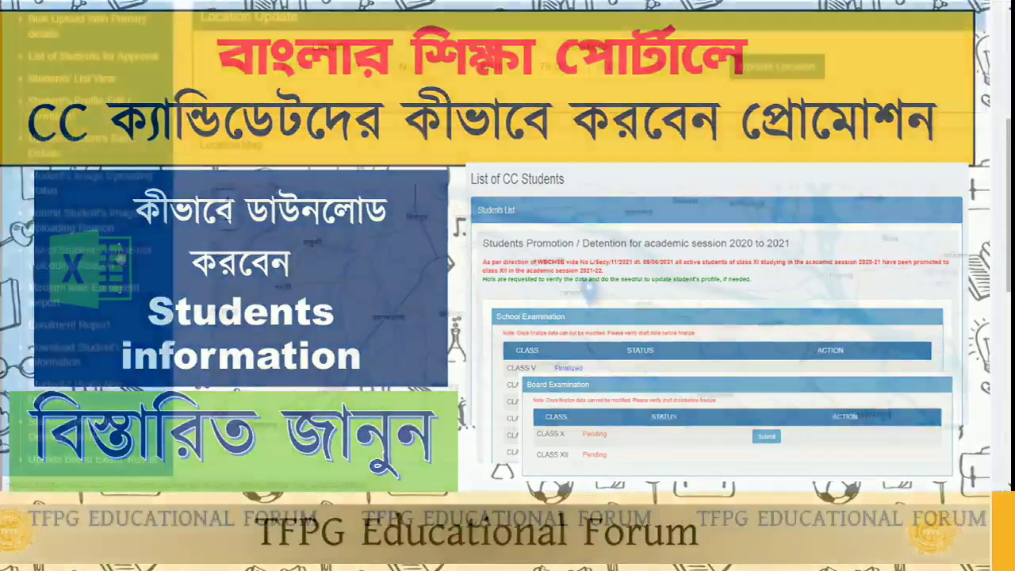
- Open Students' Promotion Detention for 2020–2021 and scroll to the Board Examination table showing Class X pending
scroll(119, 255, down, 1)
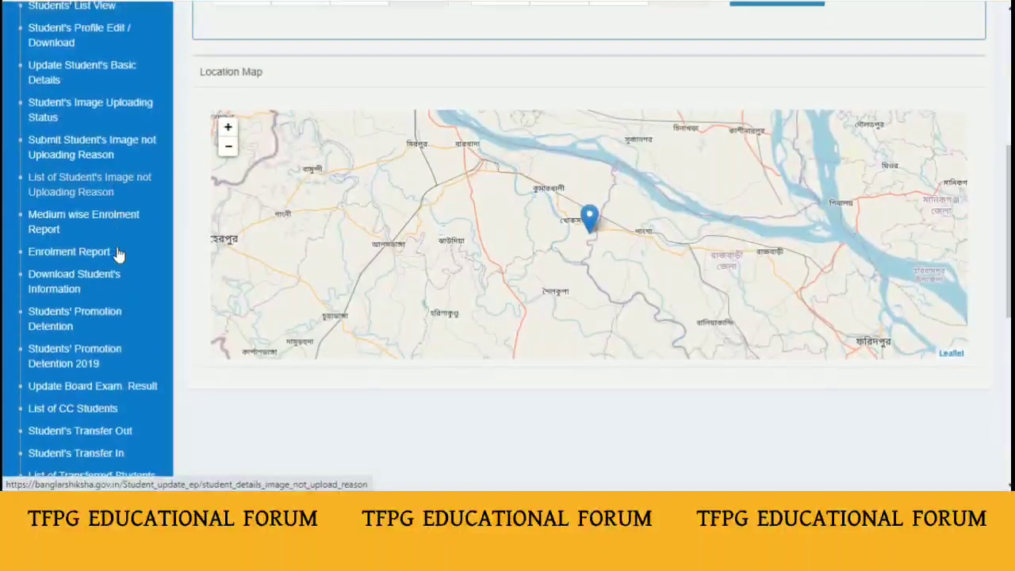
scroll(119, 255, down, 1)
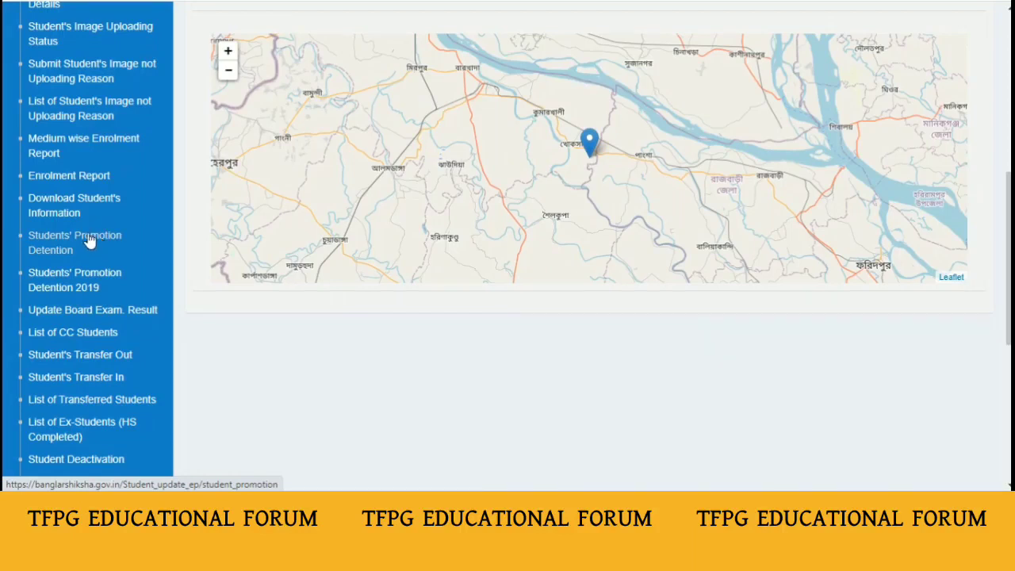
click(97, 235)
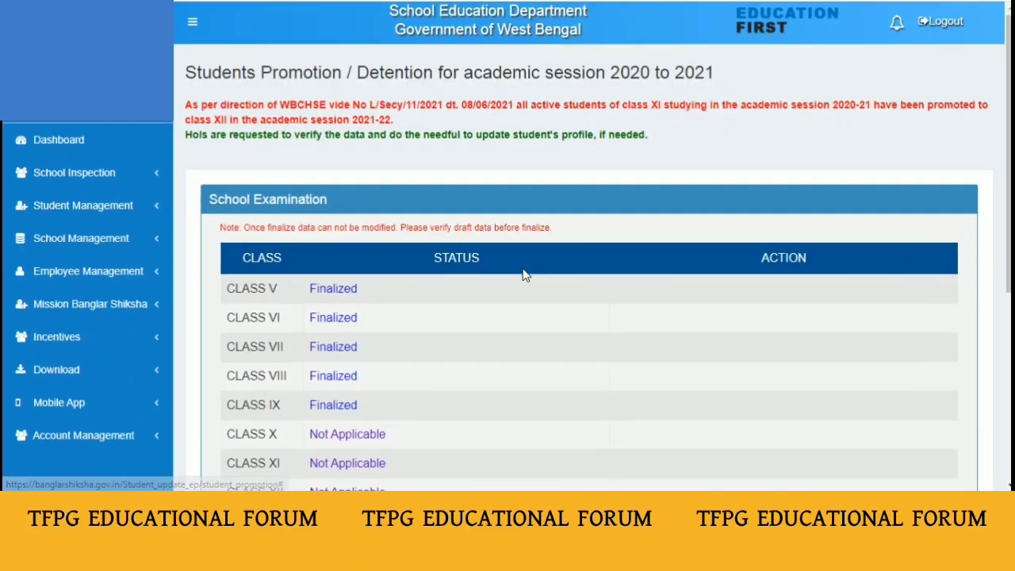
scroll(522, 267, down, 4)
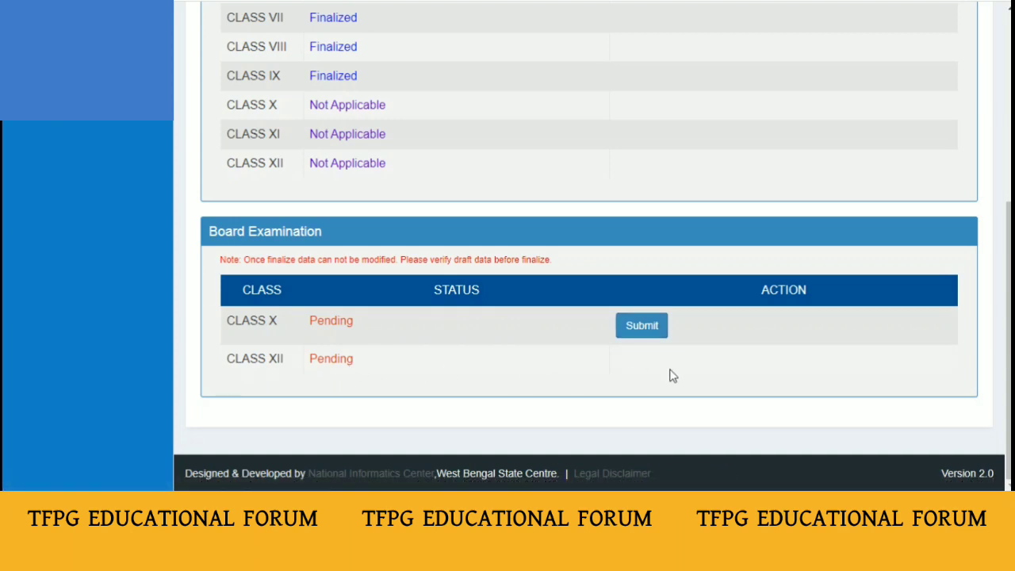
- Submit CLASS X in the Board Examination table to bring up its sent-up student list
click(643, 337)
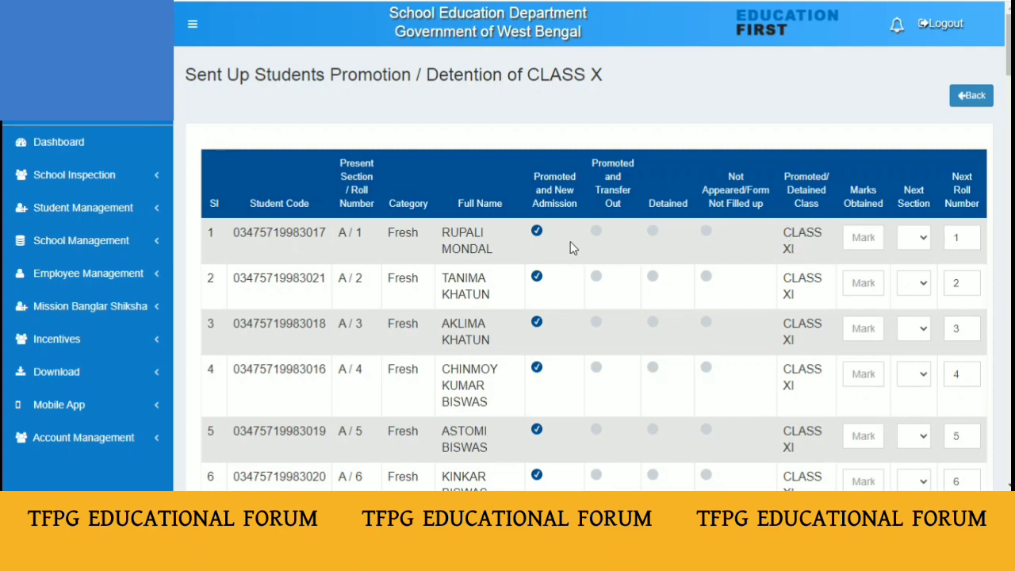
click(596, 232)
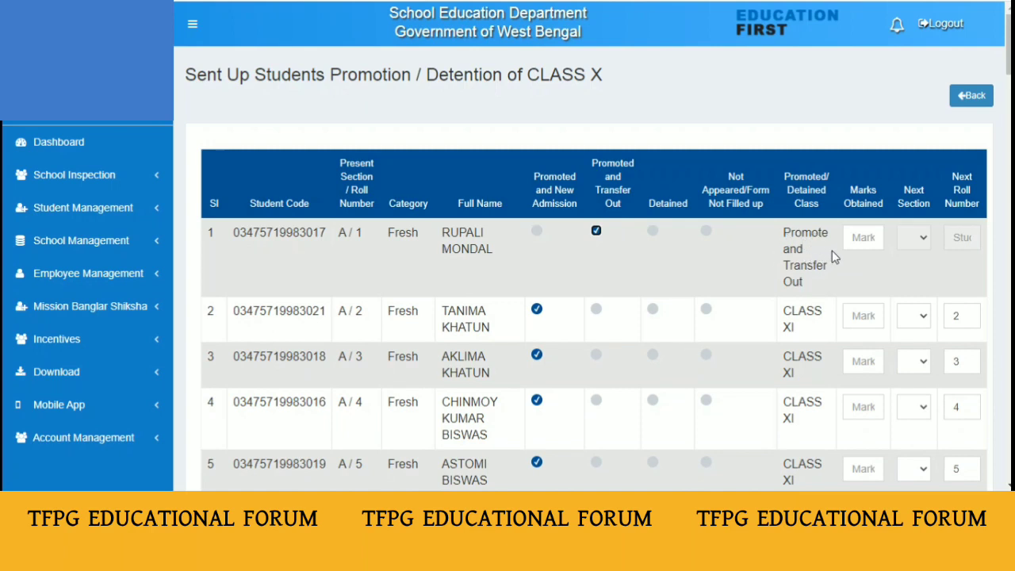
click(537, 232)
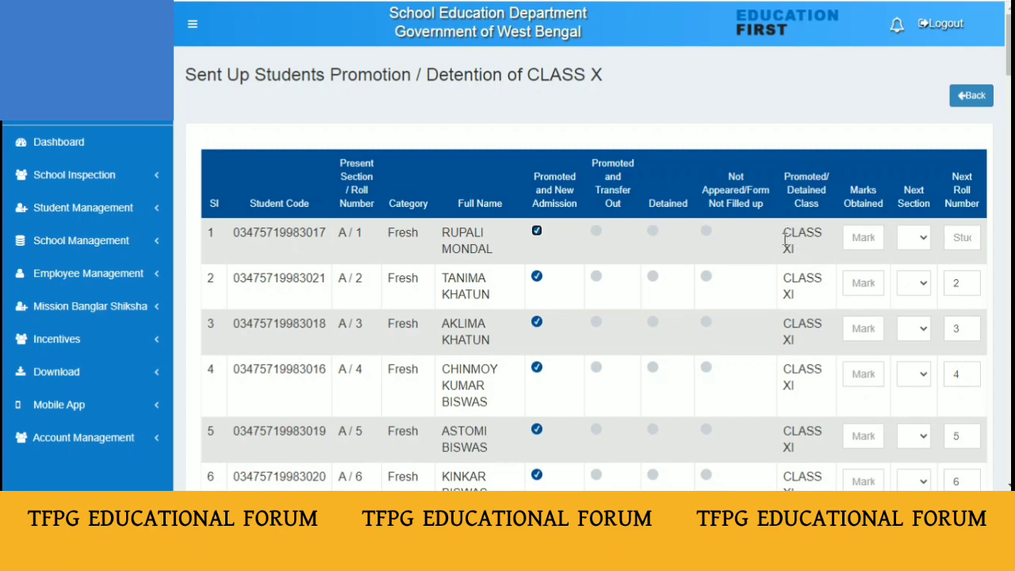
click(653, 231)
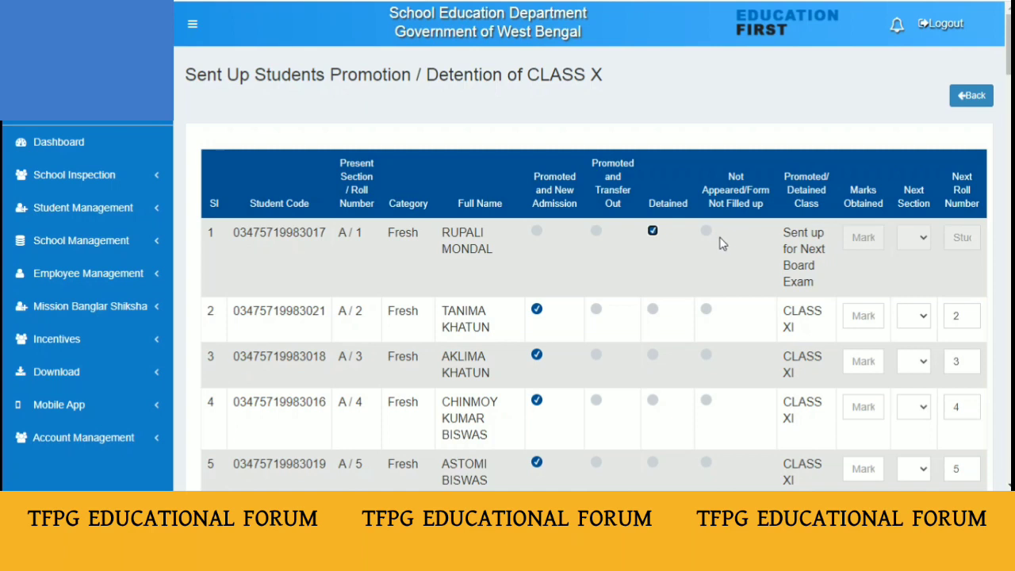
click(706, 232)
click(536, 231)
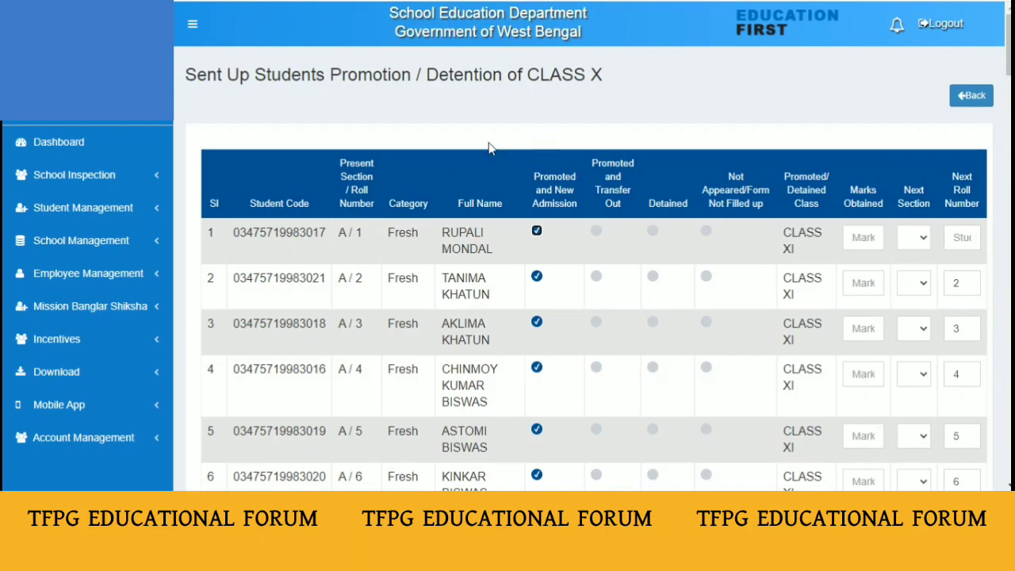
- Open List of CC Students under Student Management and scroll through its 9 Class X and XII entries
click(161, 208)
scroll(148, 281, down, 2)
scroll(150, 281, down, 3)
scroll(148, 281, down, 3)
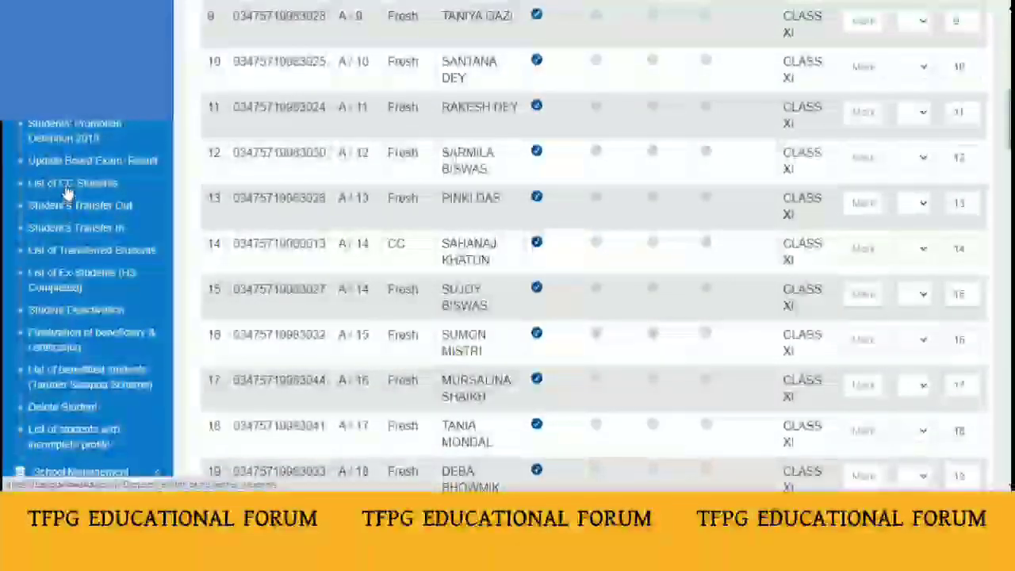
click(68, 188)
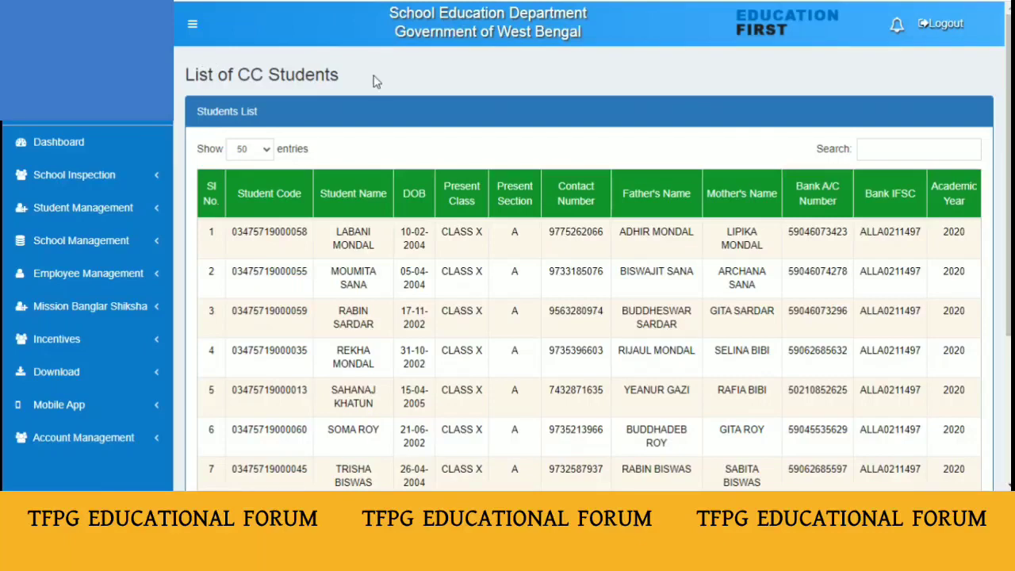
click(129, 208)
scroll(118, 294, down, 3)
scroll(118, 293, down, 2)
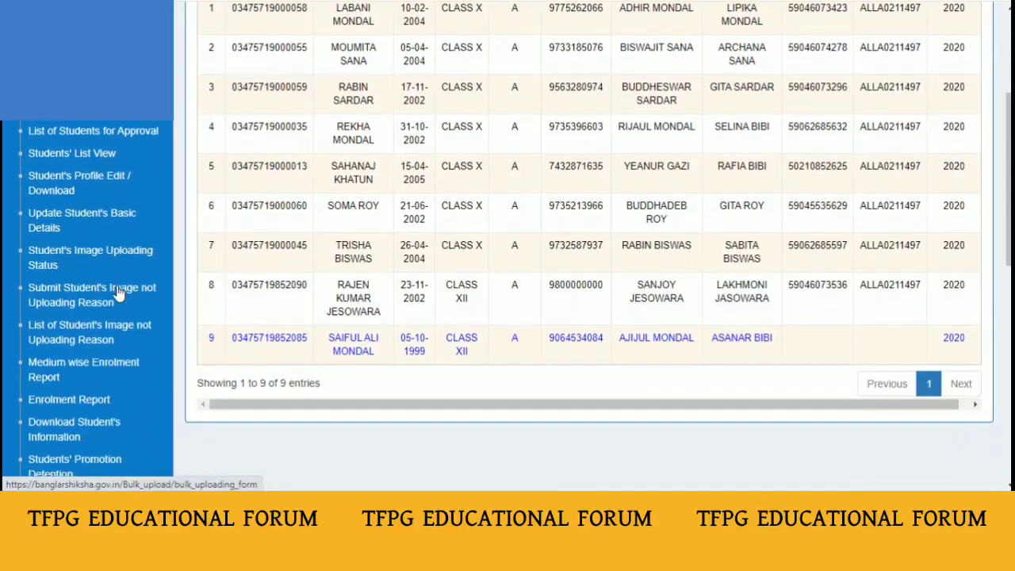
scroll(118, 294, down, 2)
scroll(117, 293, down, 2)
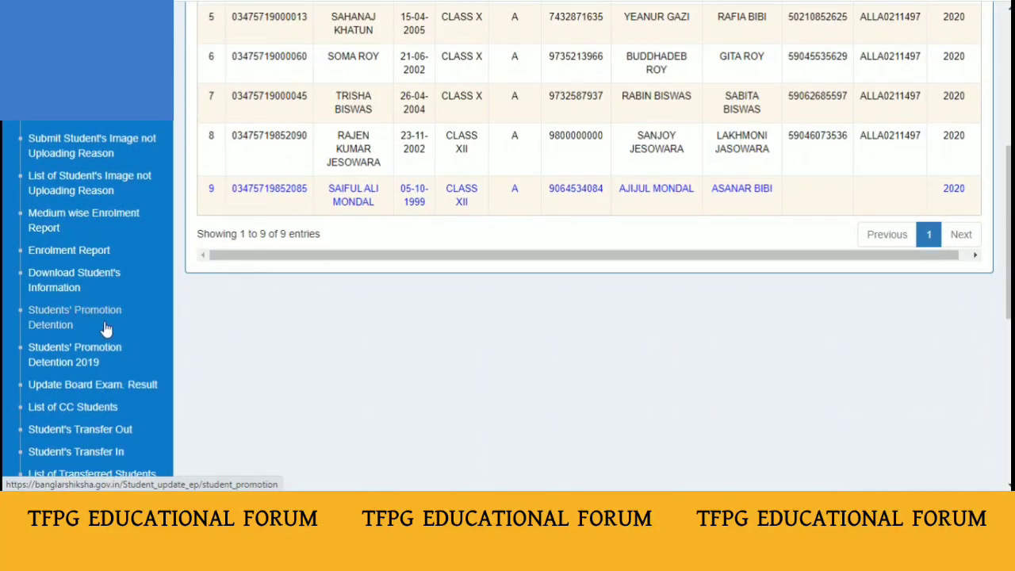
- Return to the Class X sent-up list from the Promotion Detention page
click(105, 327)
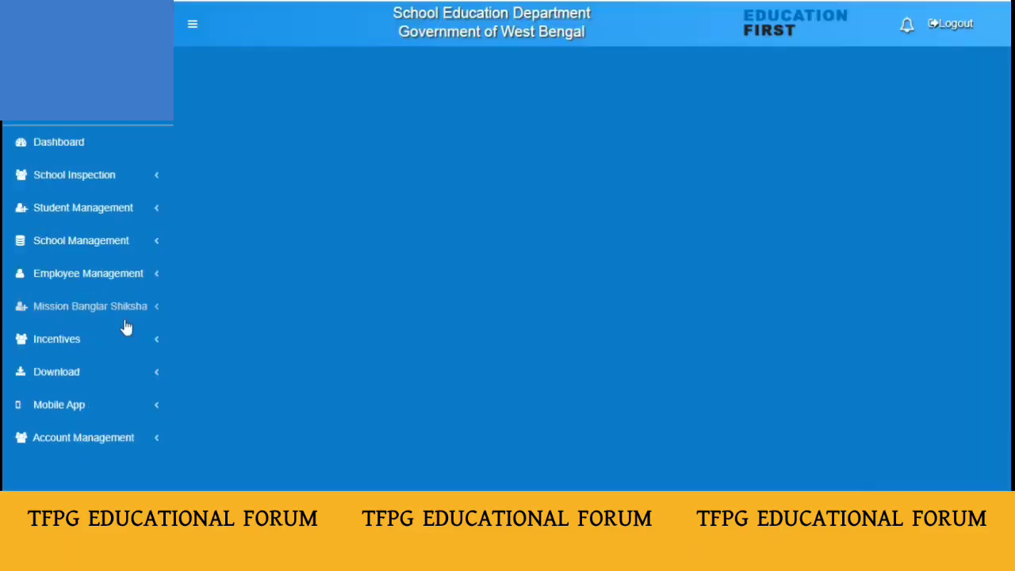
scroll(527, 315, down, 3)
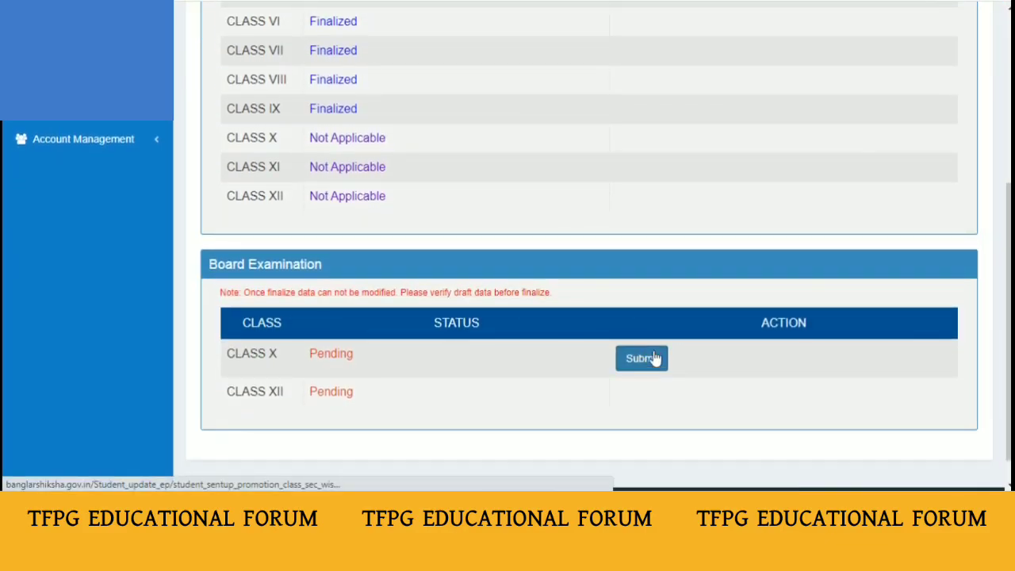
click(653, 359)
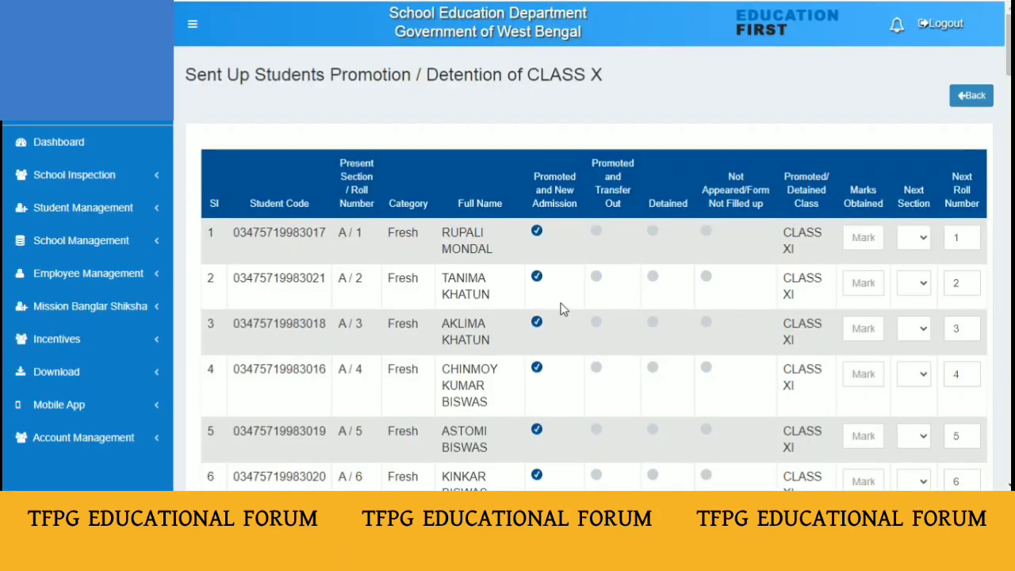
scroll(555, 302, down, 1)
scroll(543, 288, down, 2)
scroll(514, 278, down, 1)
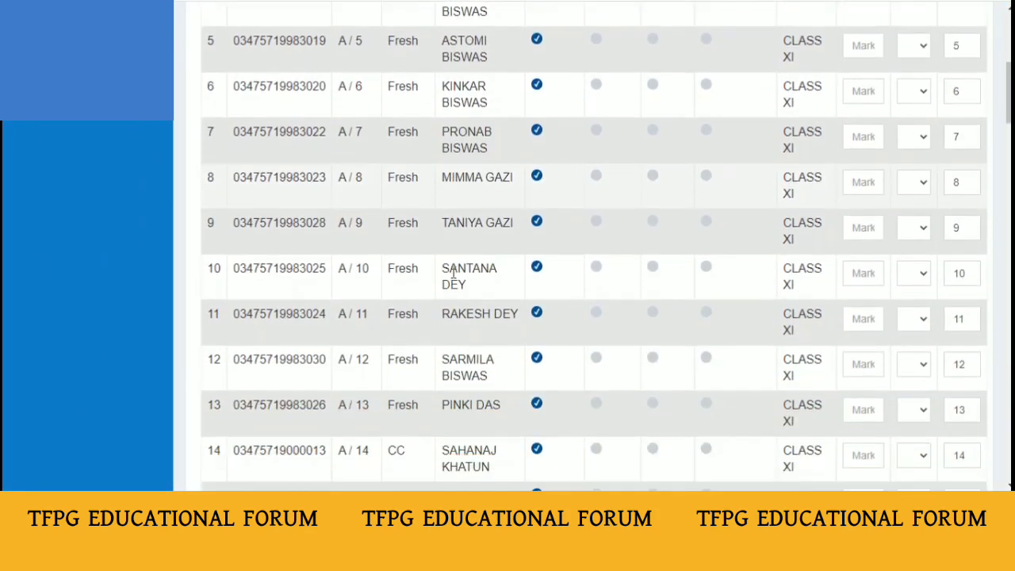
scroll(476, 285, down, 1)
scroll(407, 281, down, 1)
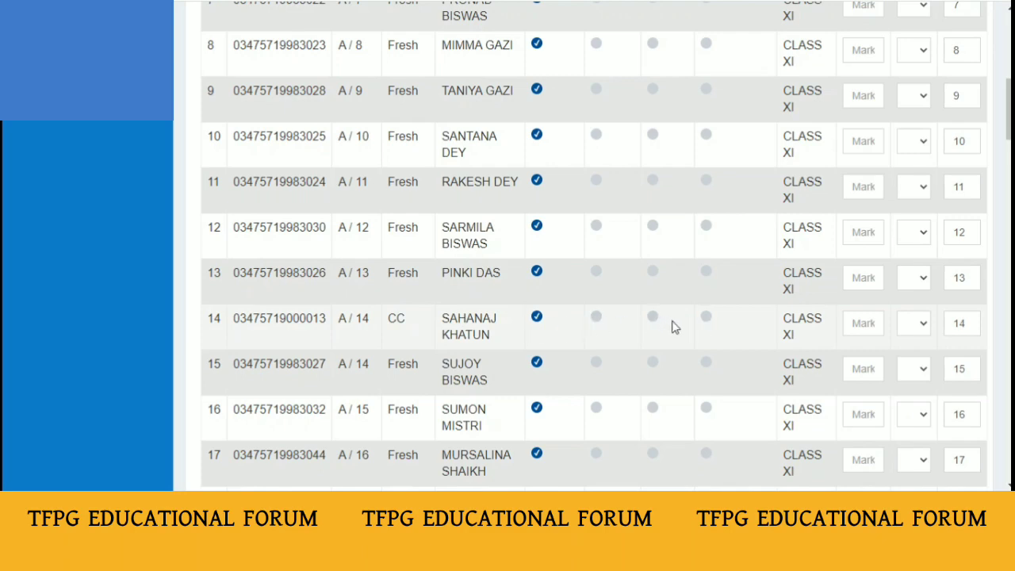
- Scroll through every student checking 'Promoted and New Admission' is ticked, then scroll back up
scroll(618, 331, up, 2)
scroll(635, 334, up, 2)
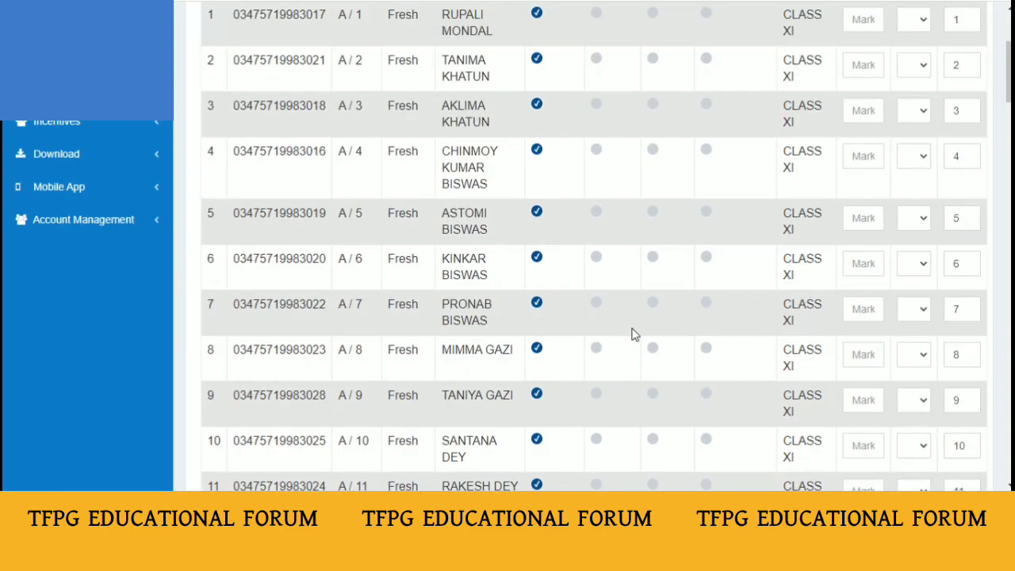
scroll(634, 333, up, 2)
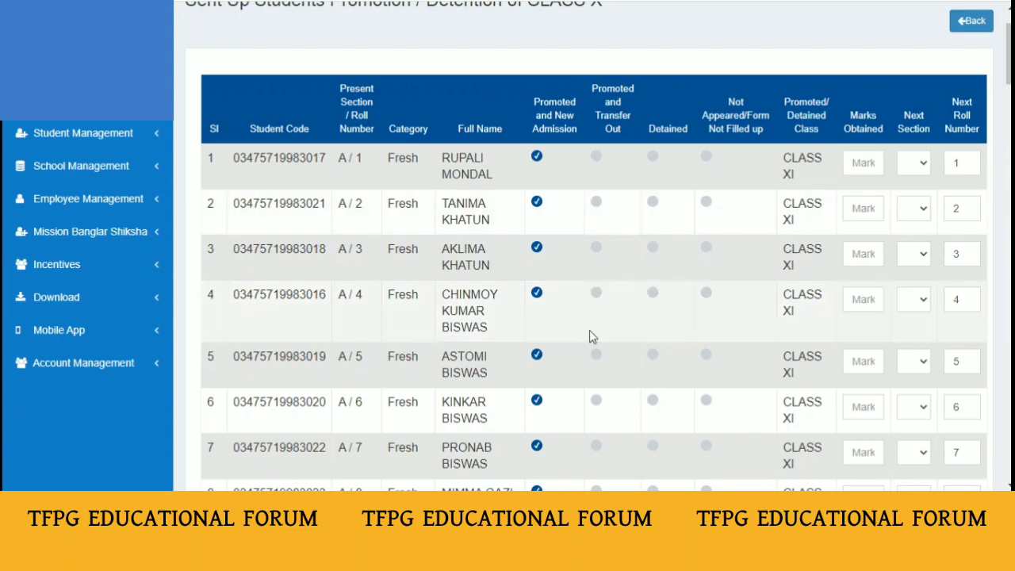
scroll(587, 333, down, 1)
scroll(587, 335, down, 3)
scroll(585, 336, down, 3)
scroll(585, 336, down, 2)
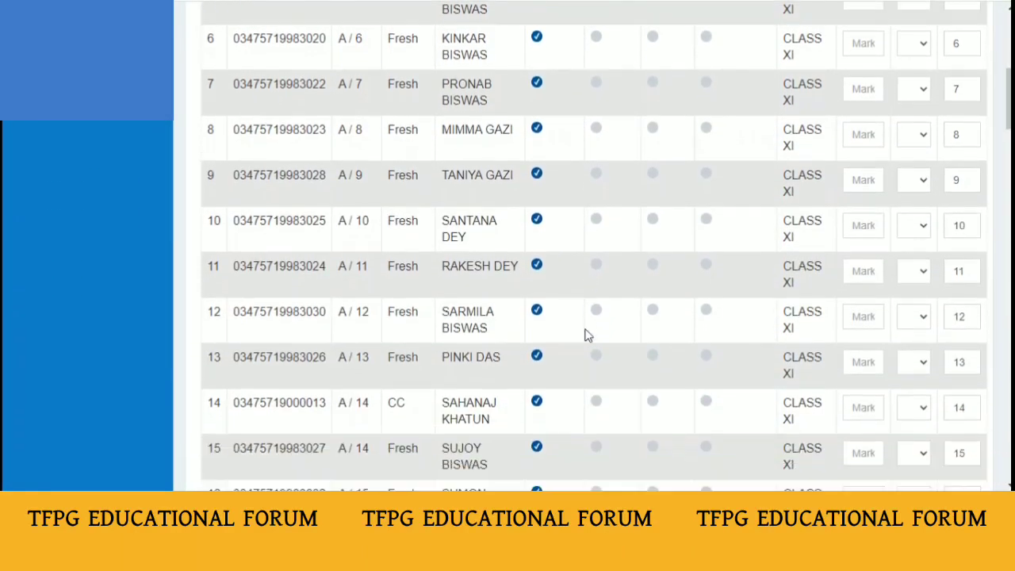
scroll(585, 335, down, 1)
scroll(397, 391, down, 2)
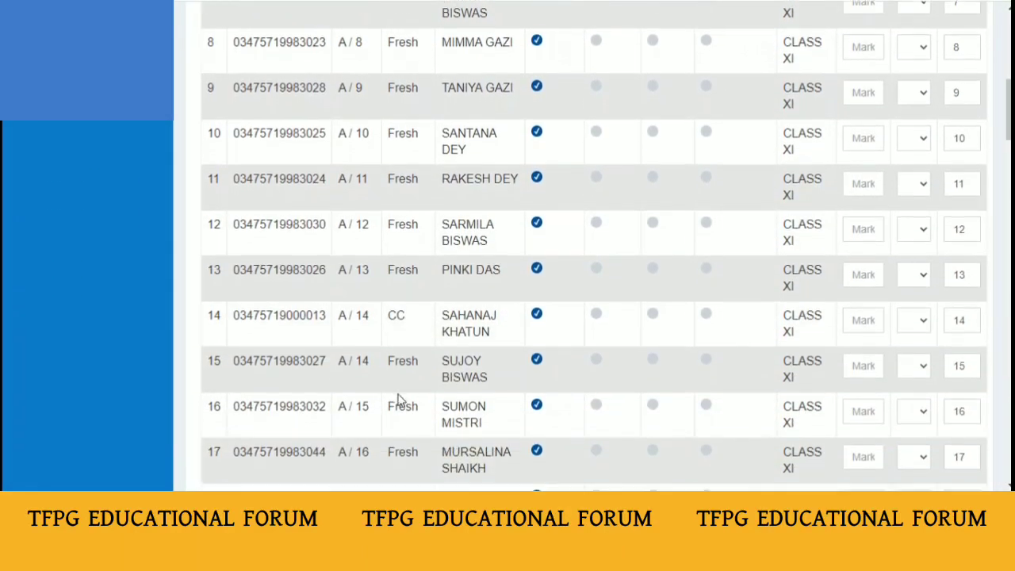
scroll(398, 390, down, 10)
scroll(400, 390, down, 4)
scroll(399, 388, down, 6)
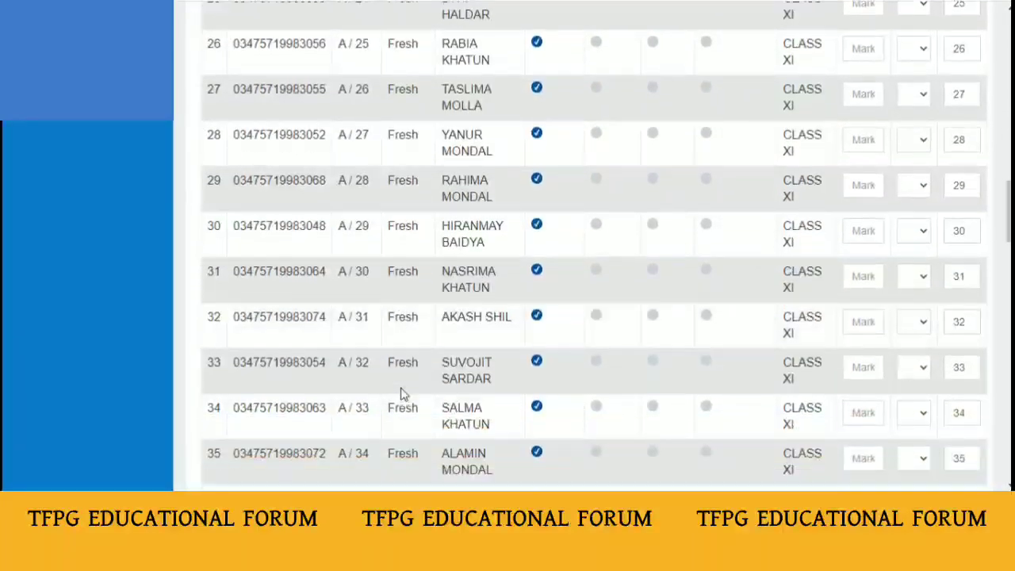
scroll(402, 394, down, 5)
scroll(401, 390, down, 4)
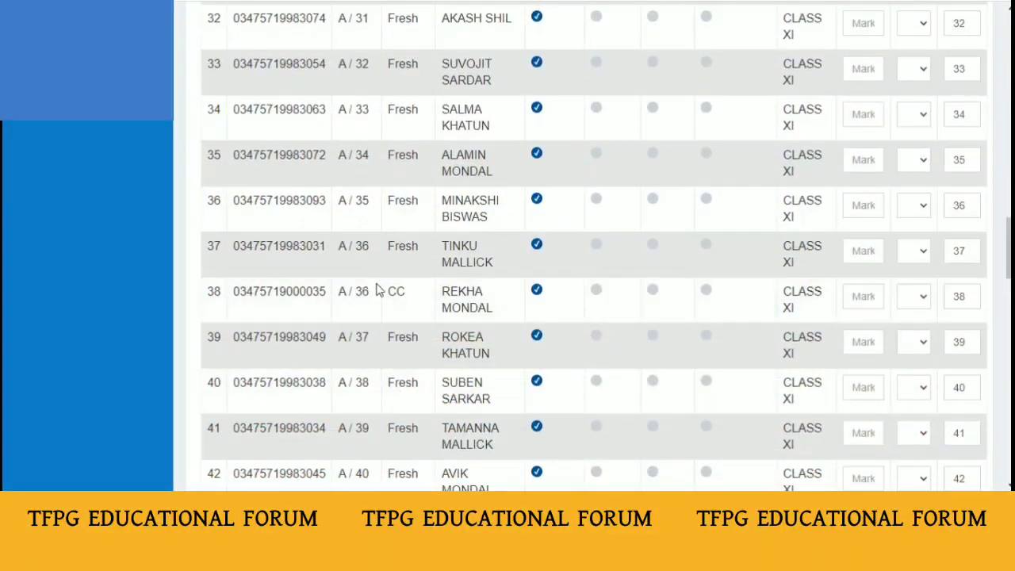
scroll(401, 309, down, 5)
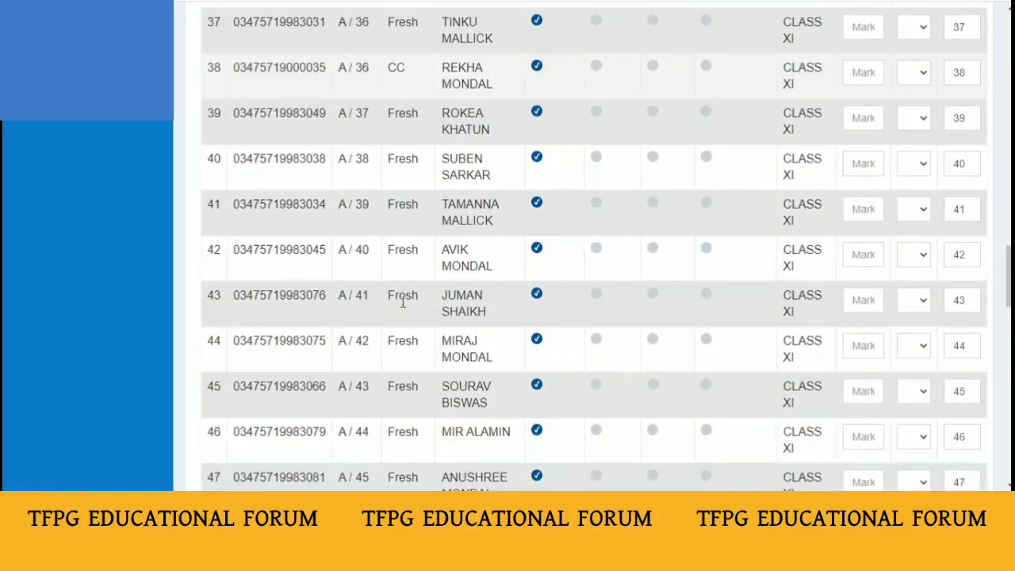
scroll(398, 317, down, 4)
scroll(408, 298, down, 2)
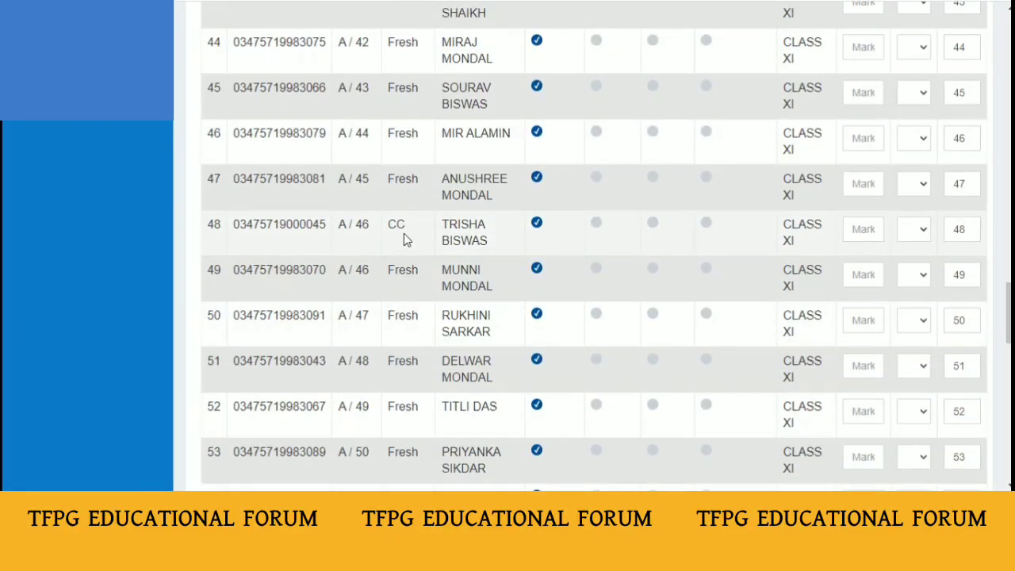
scroll(403, 238, up, 7)
scroll(404, 237, up, 17)
scroll(403, 238, up, 8)
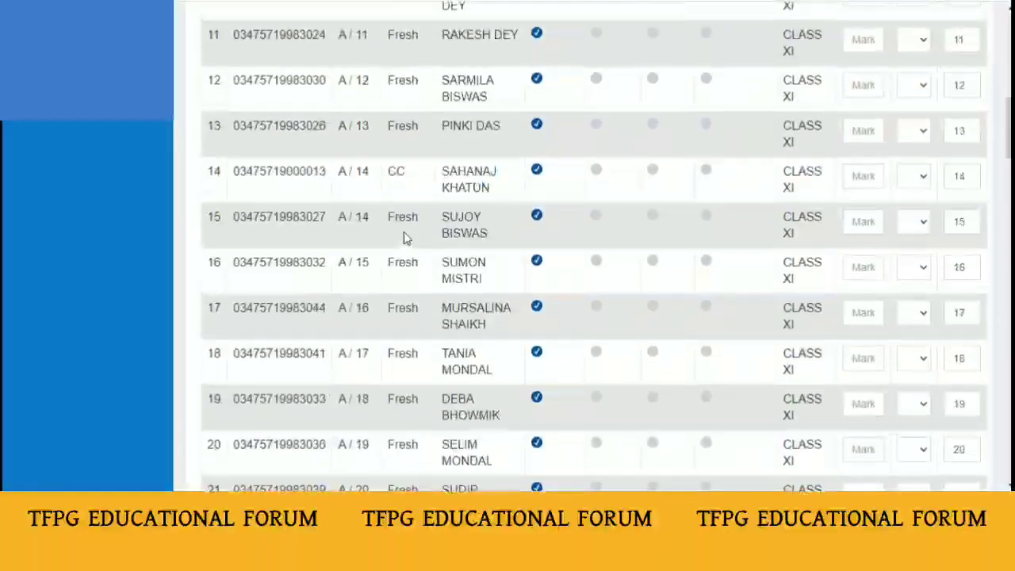
scroll(403, 238, up, 7)
scroll(406, 236, up, 5)
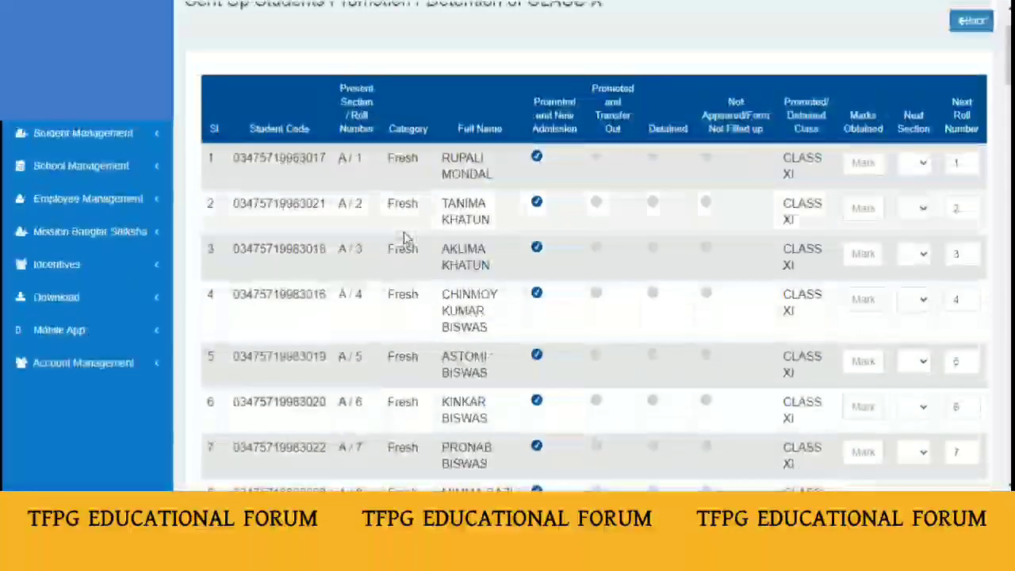
- Expand Student Management and scroll through its items, including List of CC Students
click(109, 136)
scroll(111, 147, down, 1)
scroll(111, 146, down, 1)
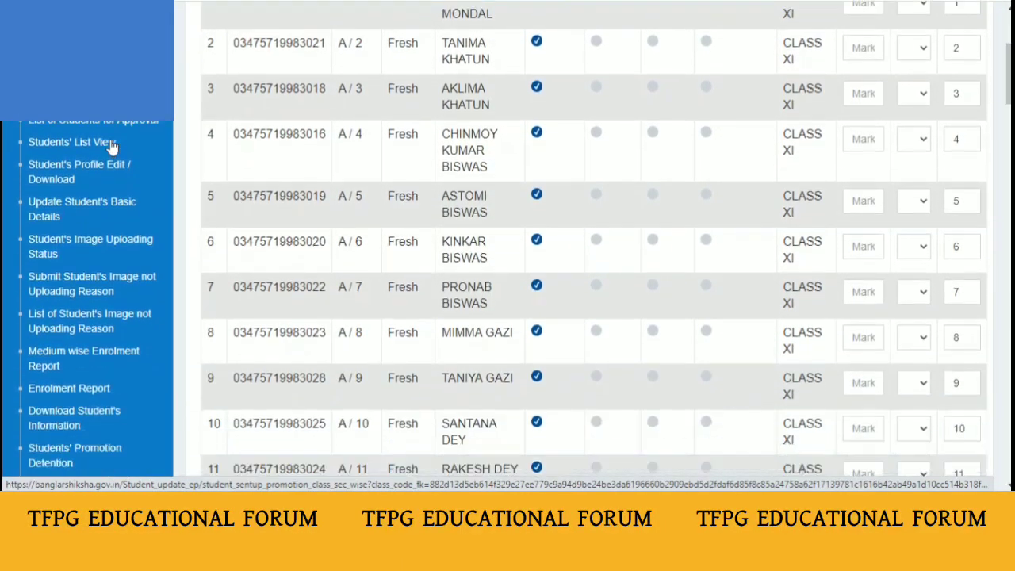
scroll(111, 146, down, 1)
scroll(111, 147, down, 1)
scroll(111, 146, down, 1)
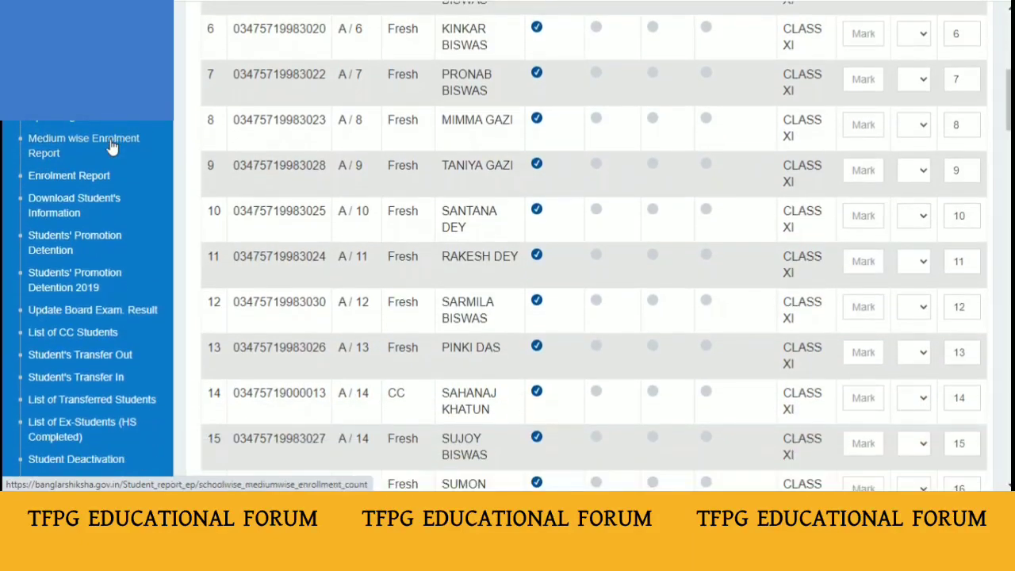
scroll(111, 147, down, 1)
scroll(111, 146, down, 1)
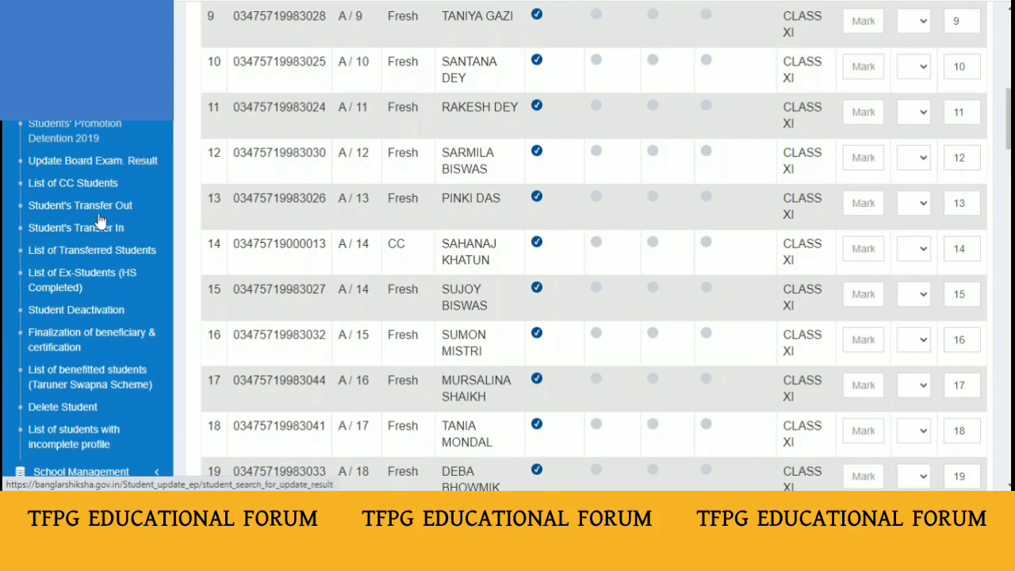
scroll(123, 265, down, 1)
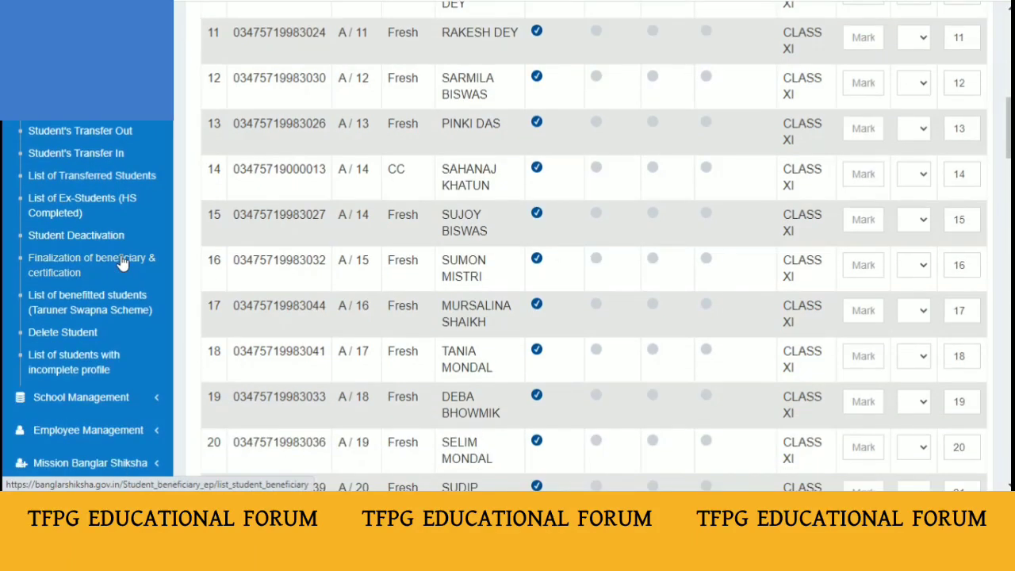
scroll(123, 264, up, 1)
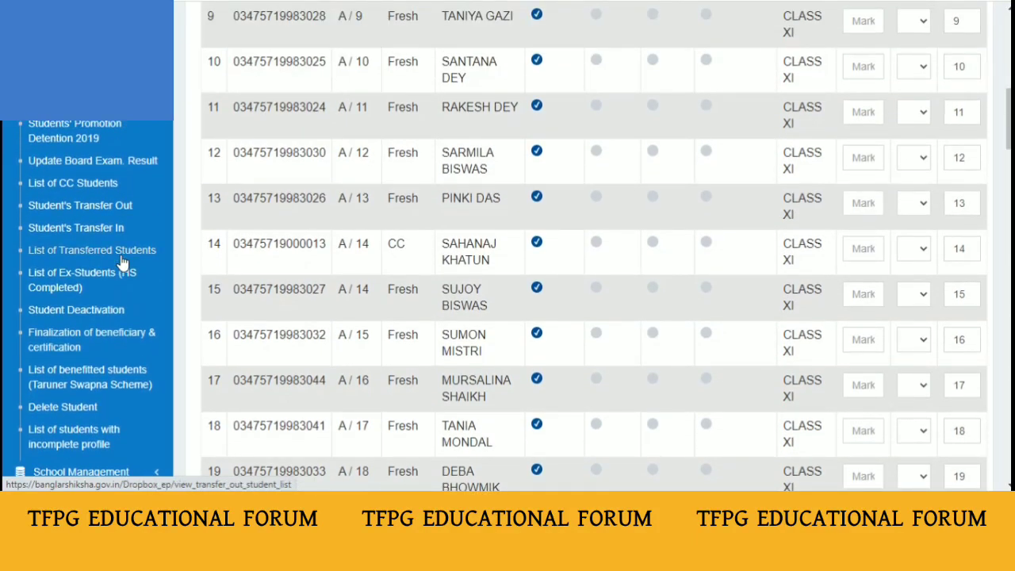
scroll(122, 262, up, 1)
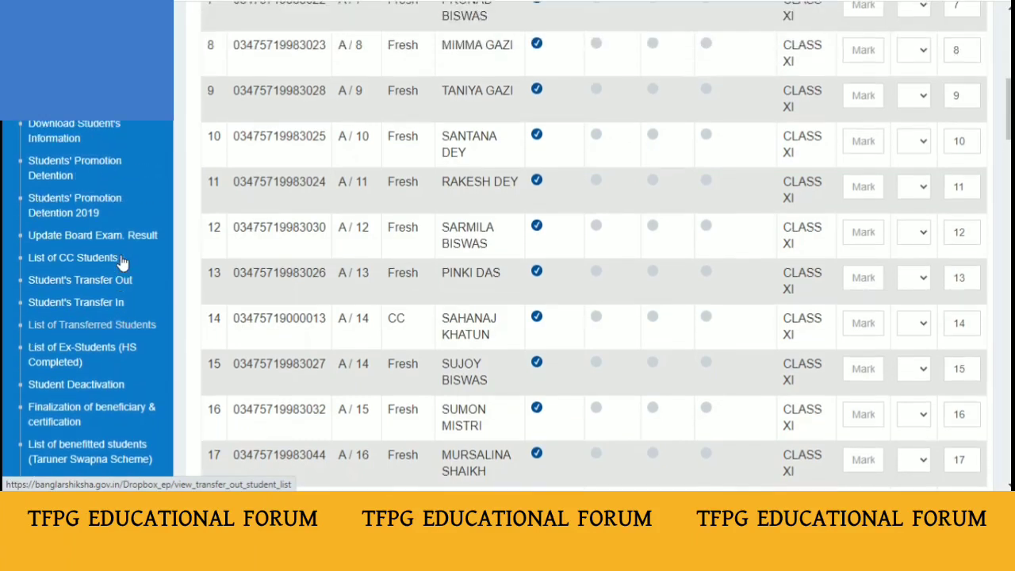
scroll(122, 262, up, 1)
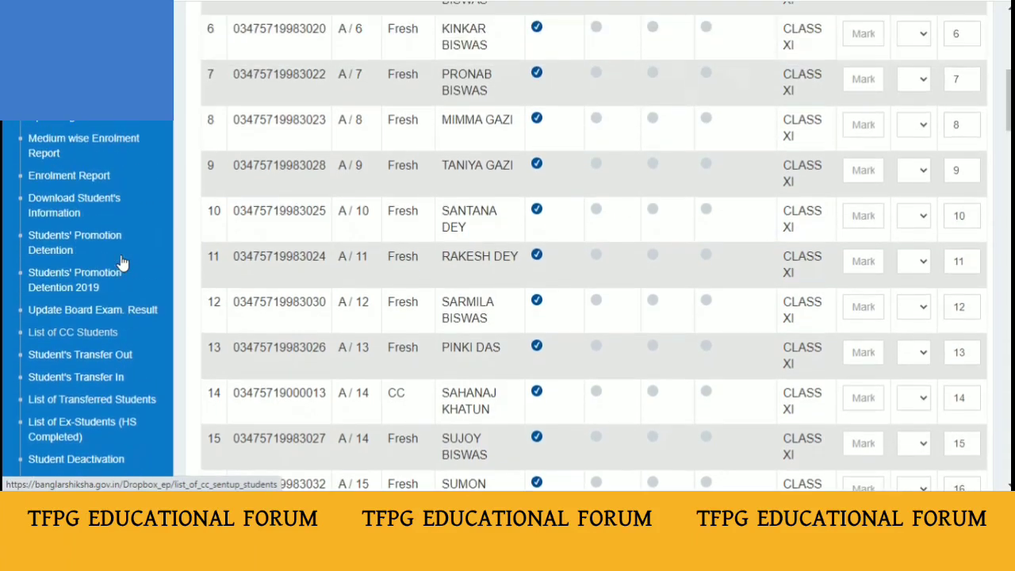
- In Download Student's Information, choose CLASS VIII, section A, and download the Excel file
click(76, 208)
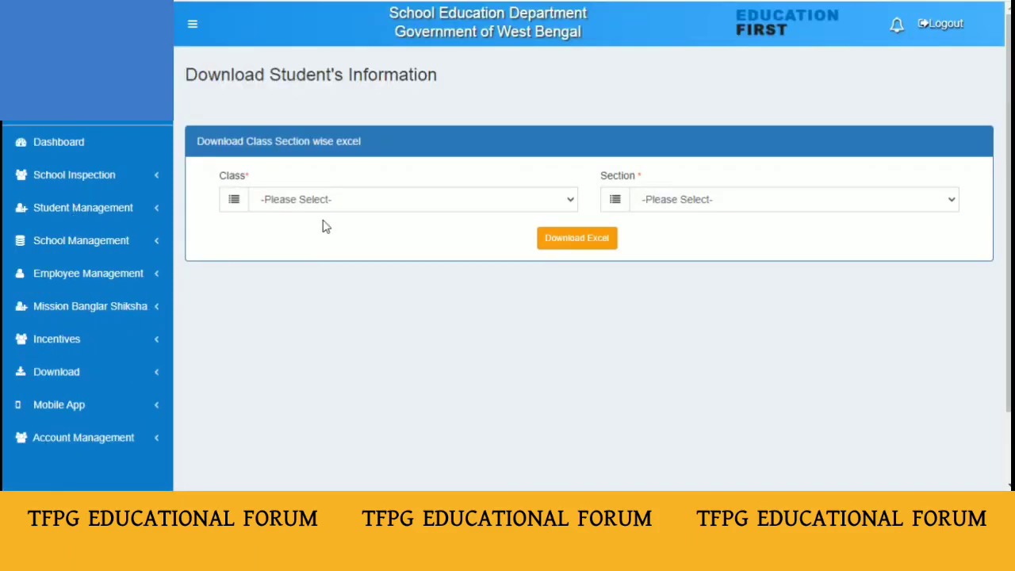
click(348, 203)
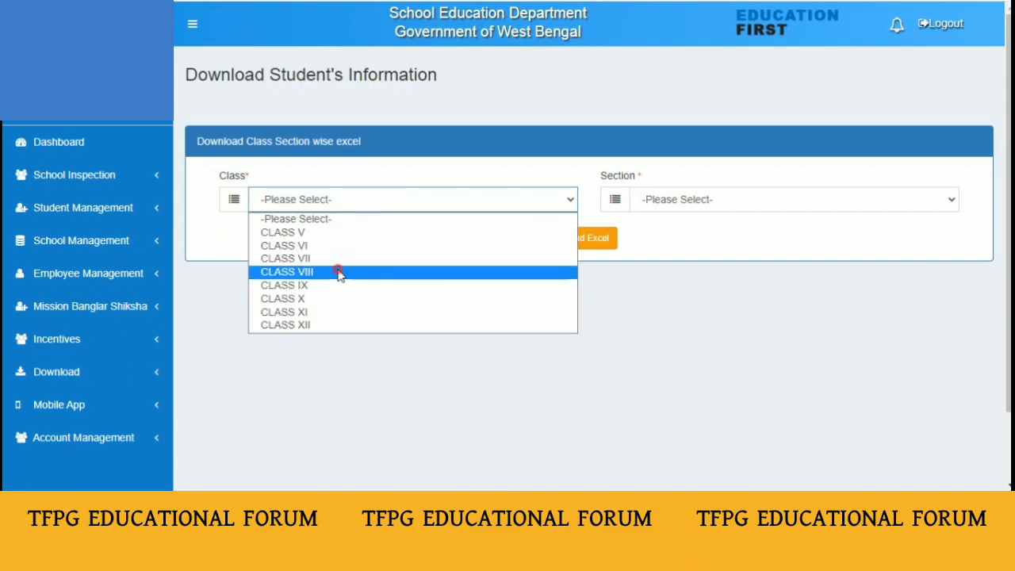
click(338, 272)
click(693, 204)
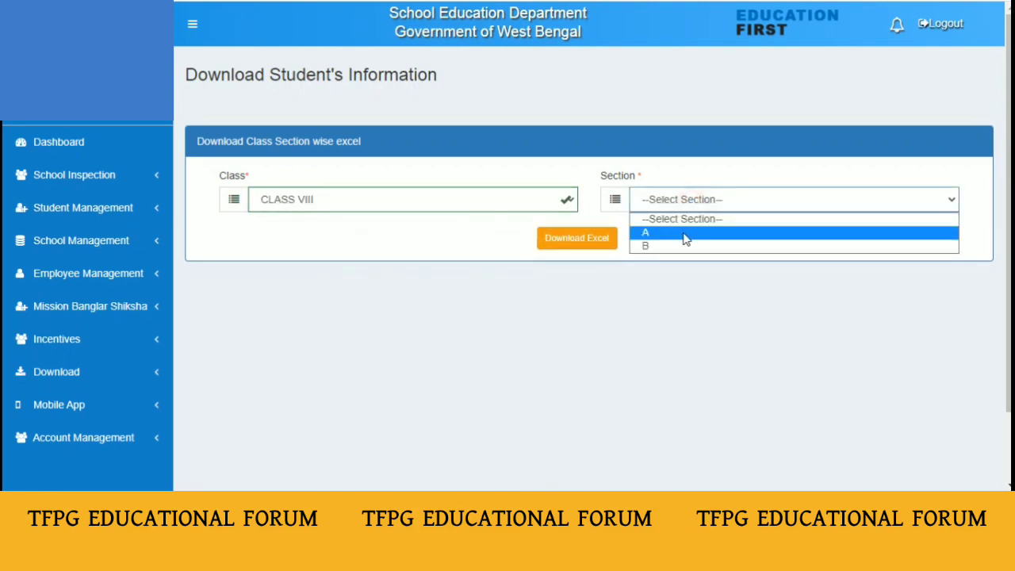
click(685, 234)
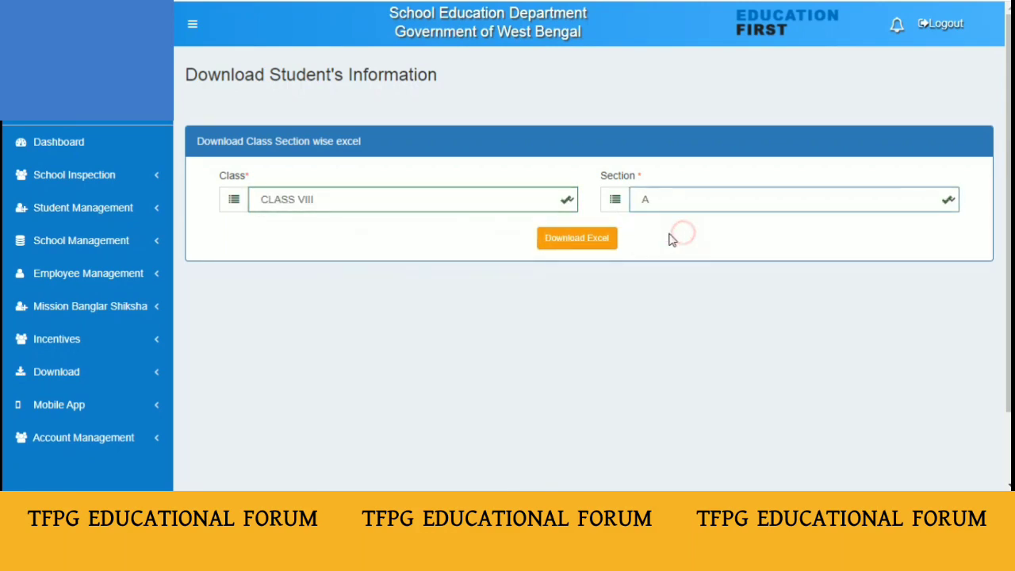
click(597, 245)
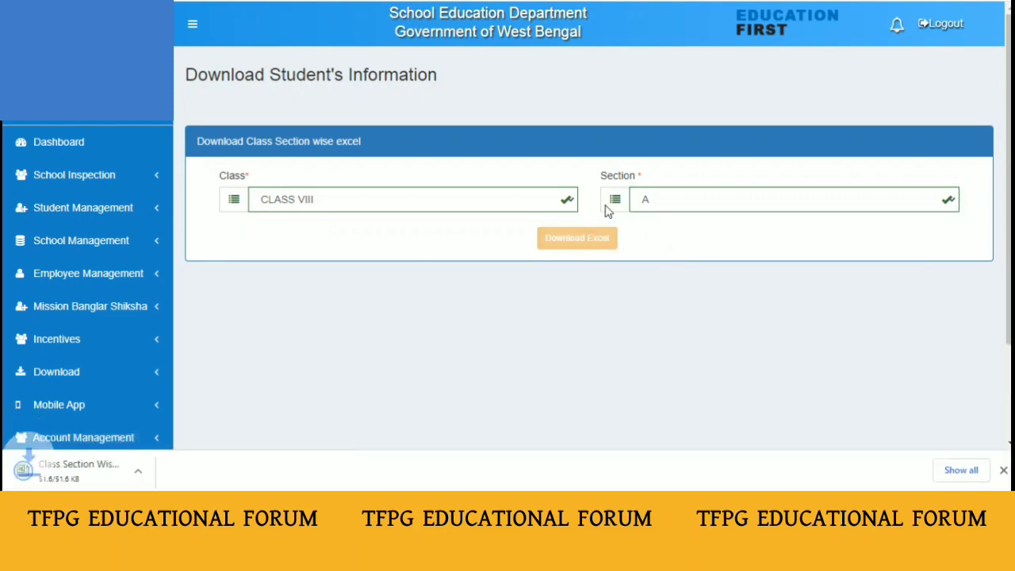